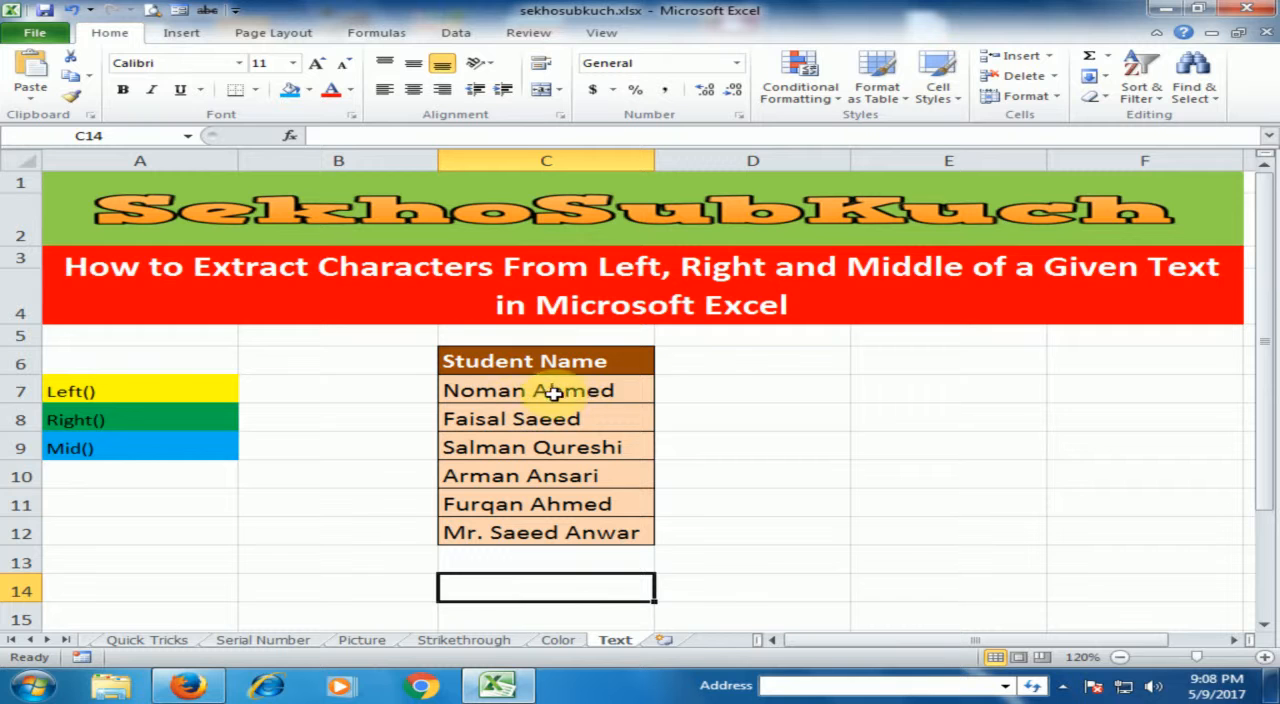
- Enter =LEFT(C7,5) in cell D7 to extract the first five characters of the student name in C7
click(709, 391)
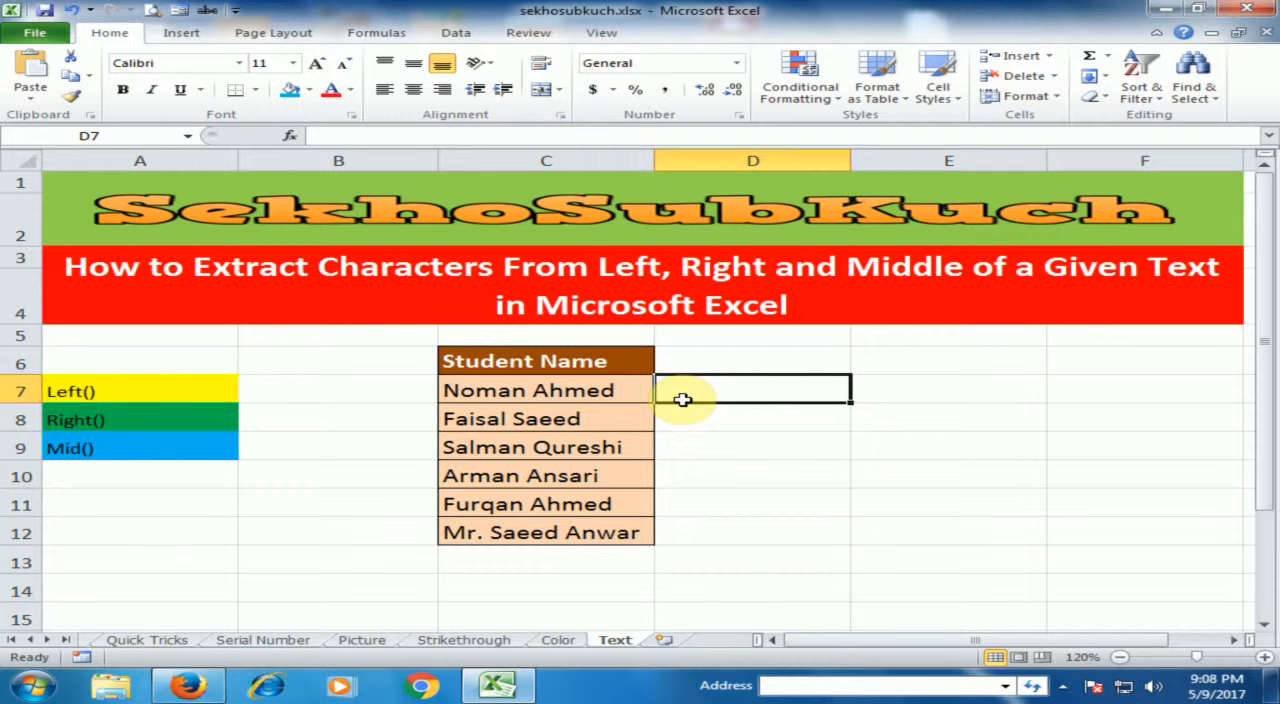
text(=lef)
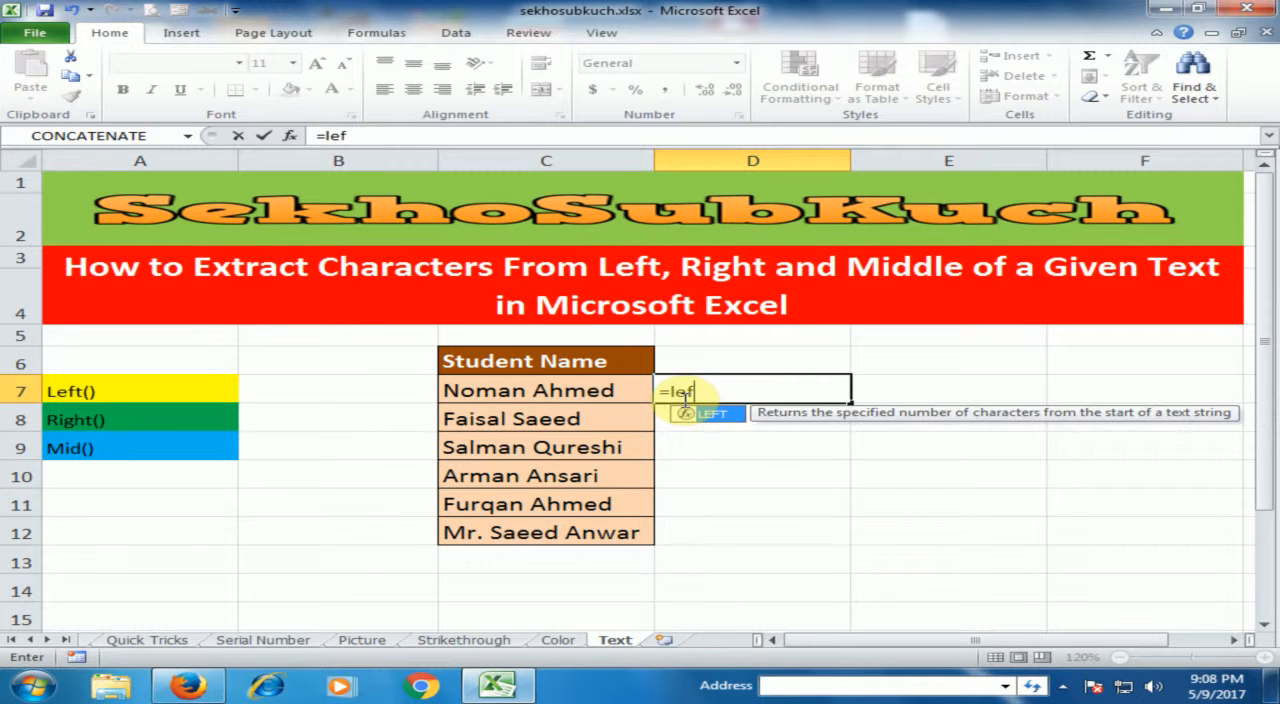
key(Tab)
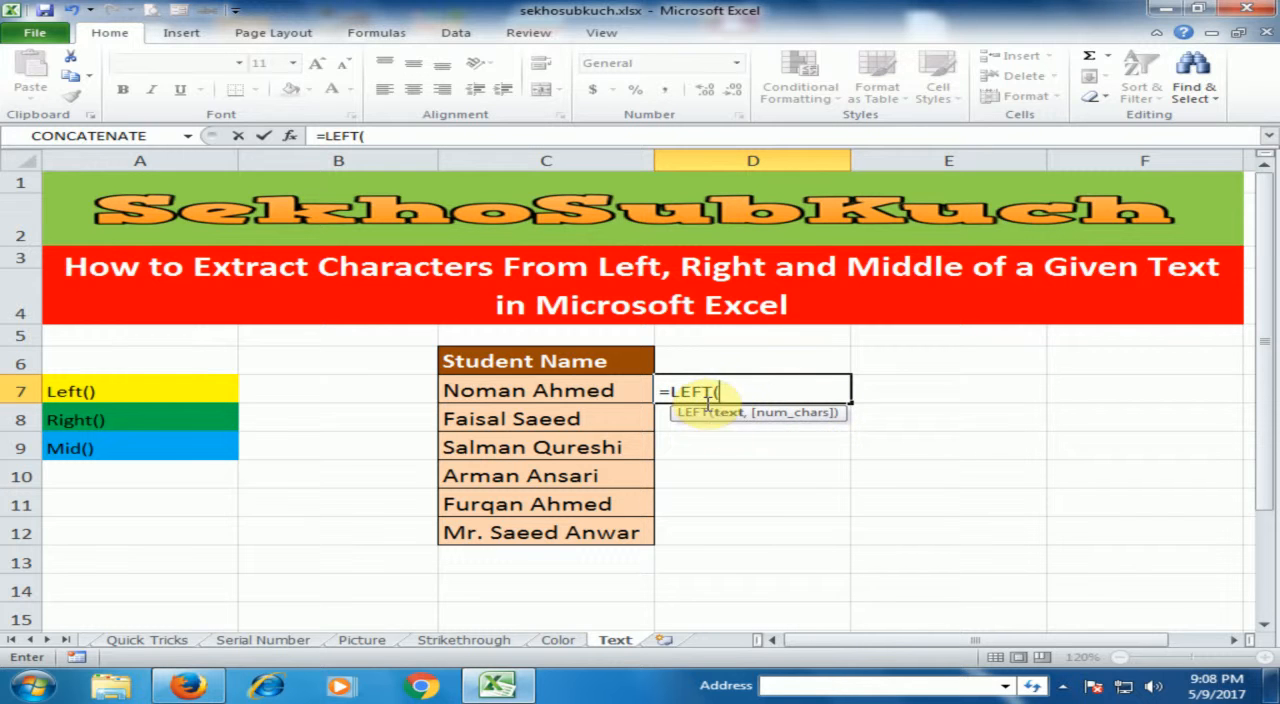
click(567, 391)
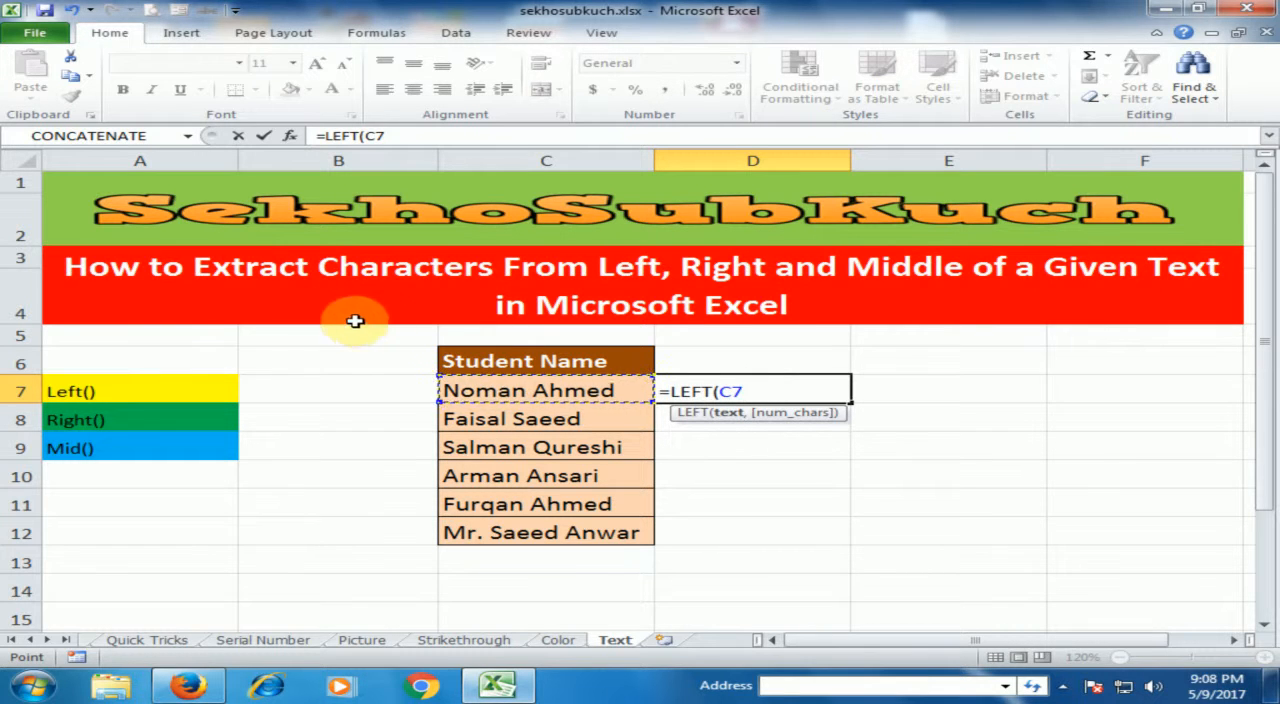
text(,5)
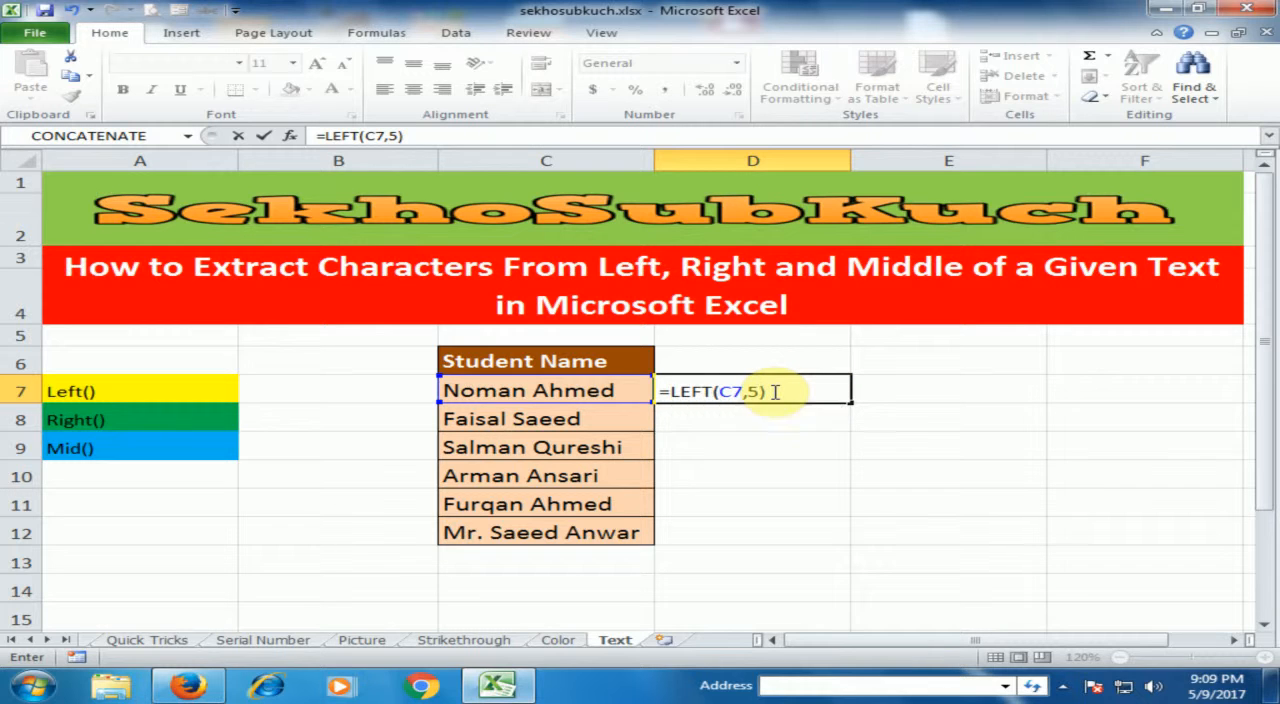
key(Return)
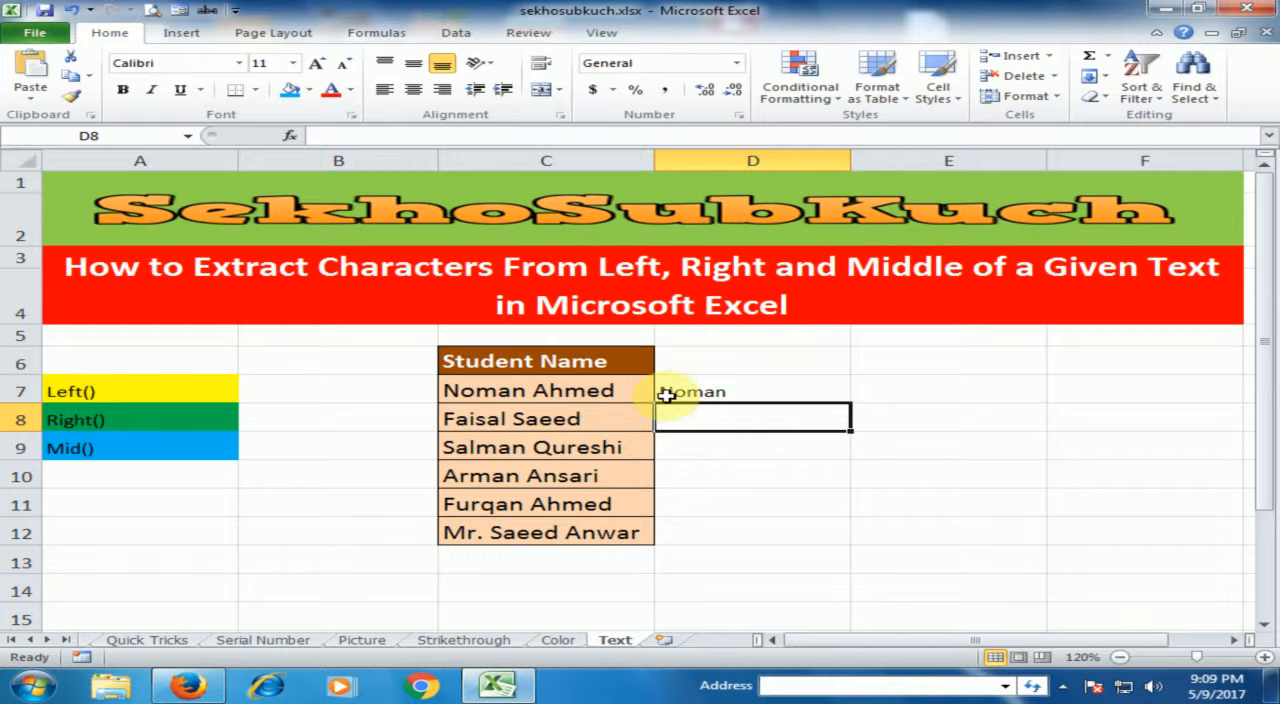
click(731, 394)
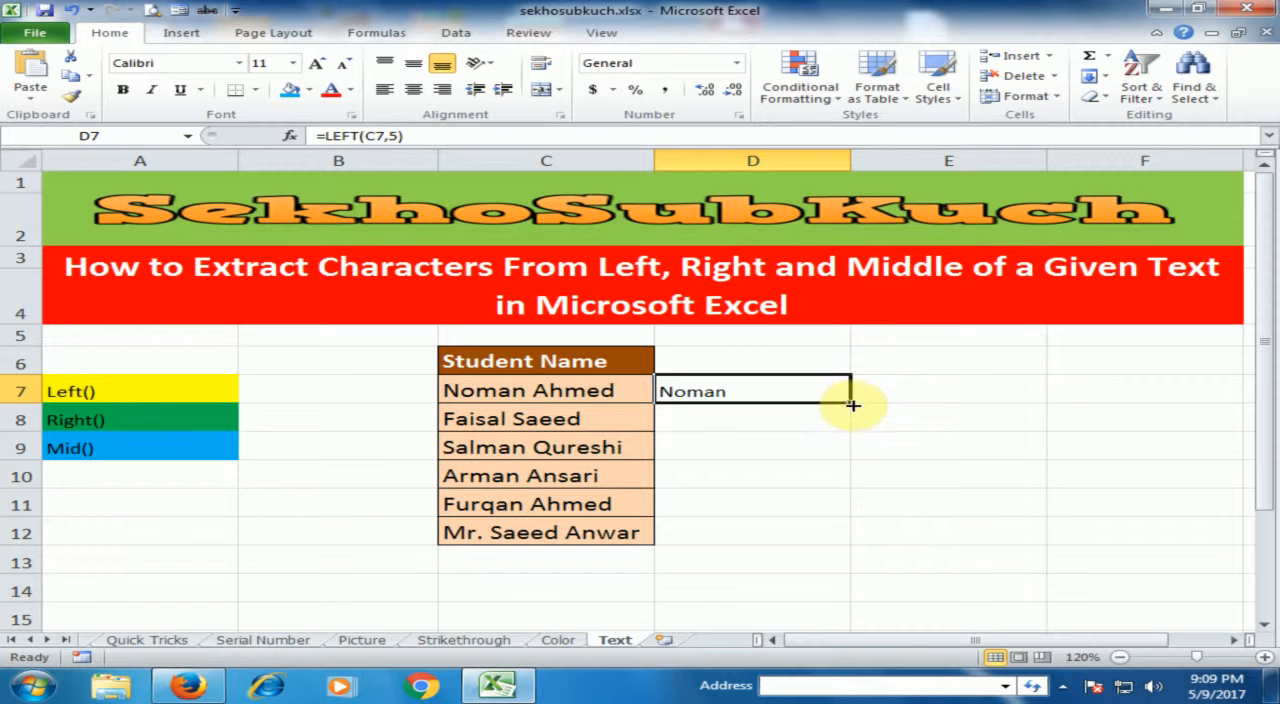
- Enter =RIGHT(C8,5) in cell D8 to extract the last five characters of the student name in C8
click(708, 412)
click(730, 393)
click(700, 418)
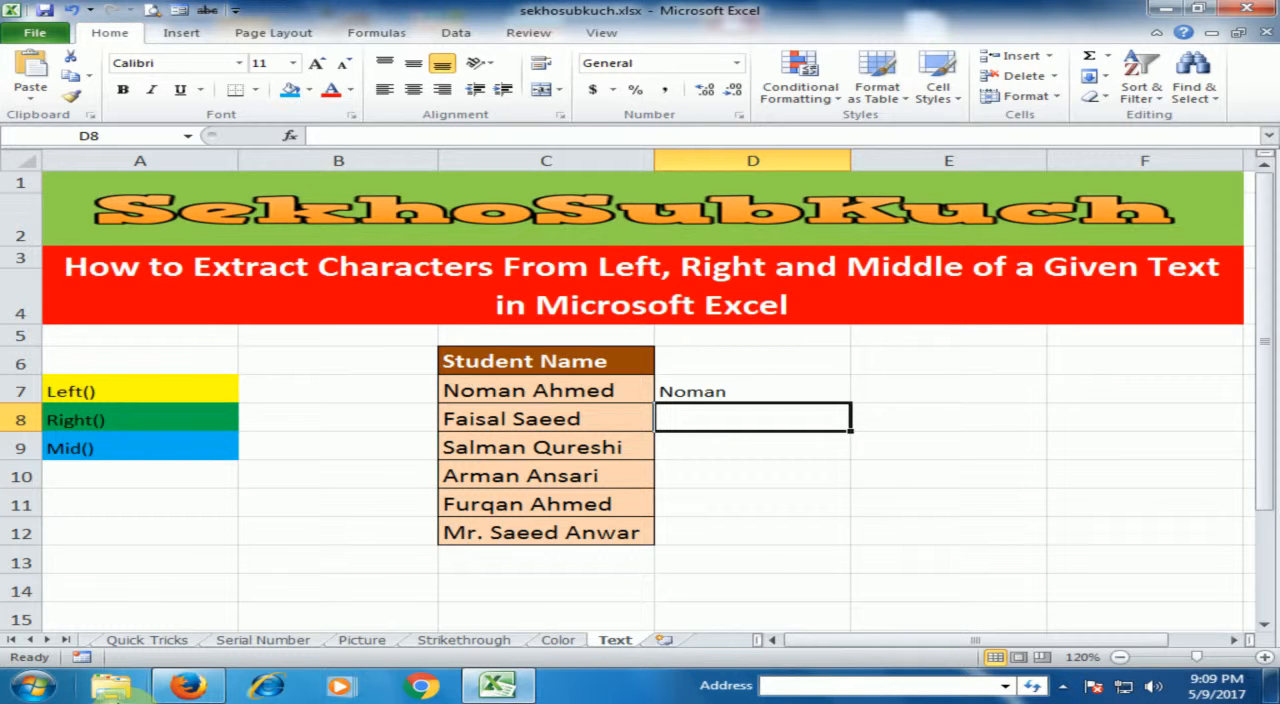
text(=ri)
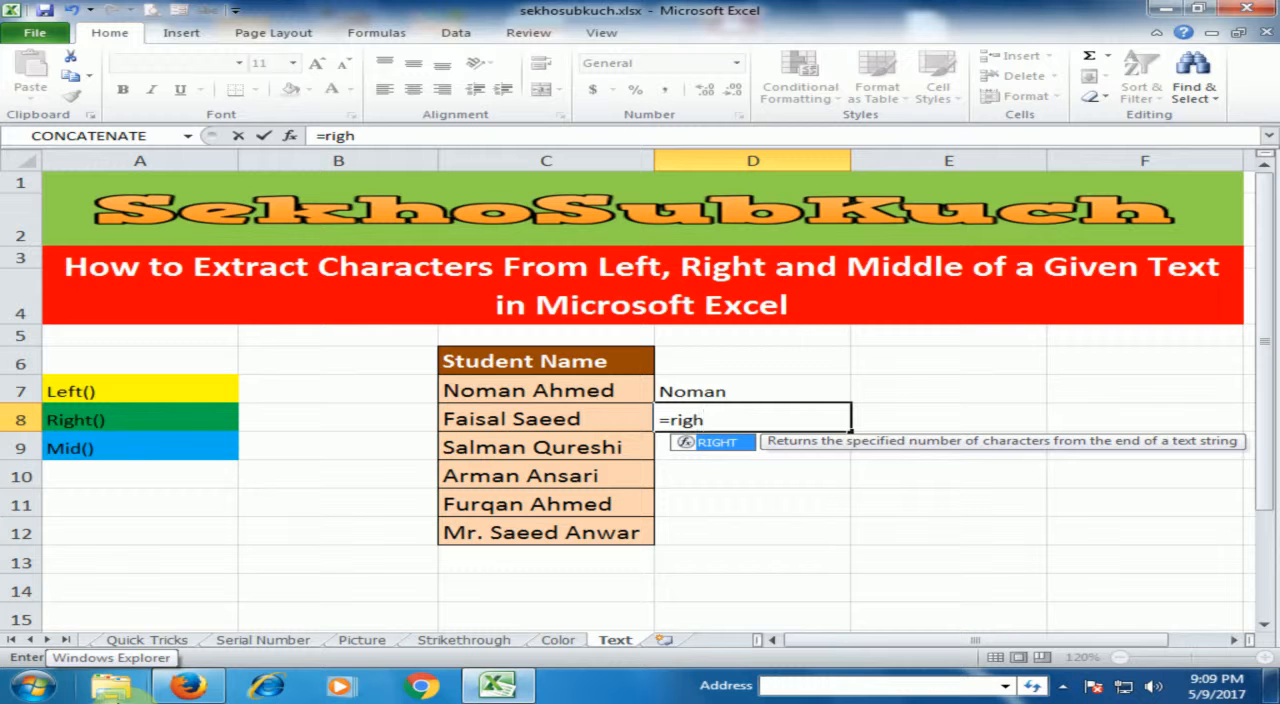
text(gh)
key(Tab)
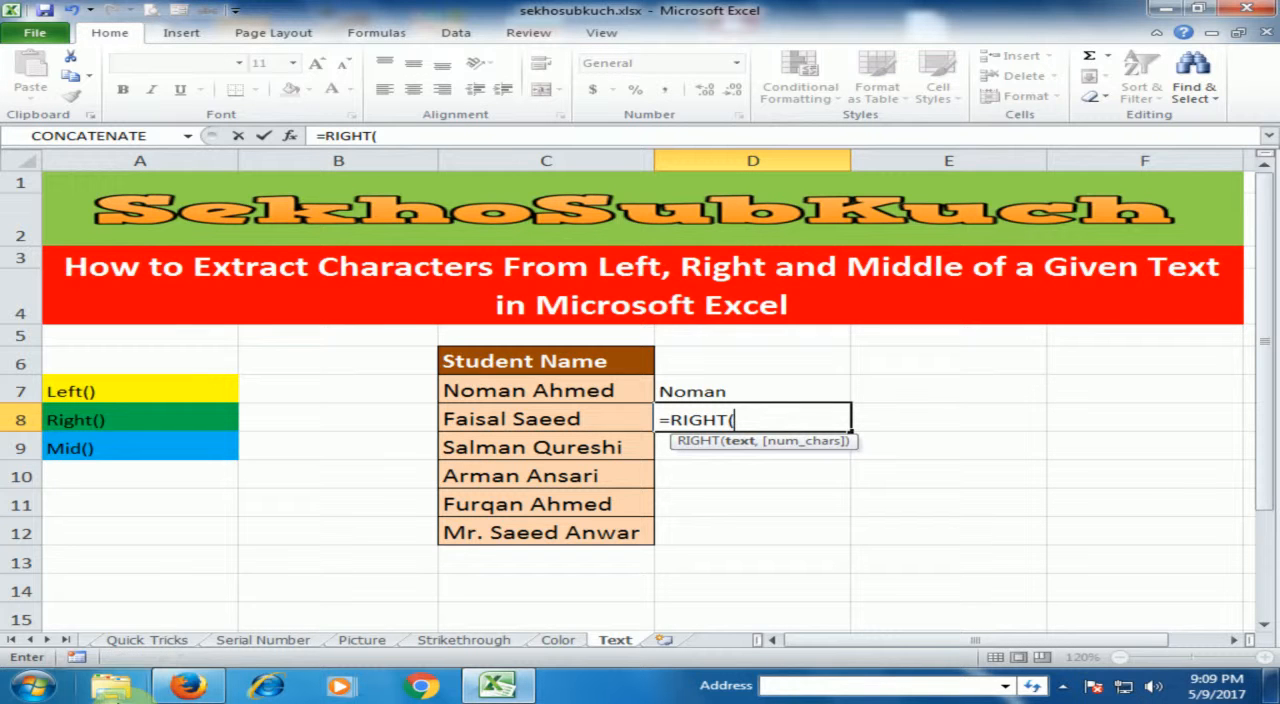
mouse_move(188, 686)
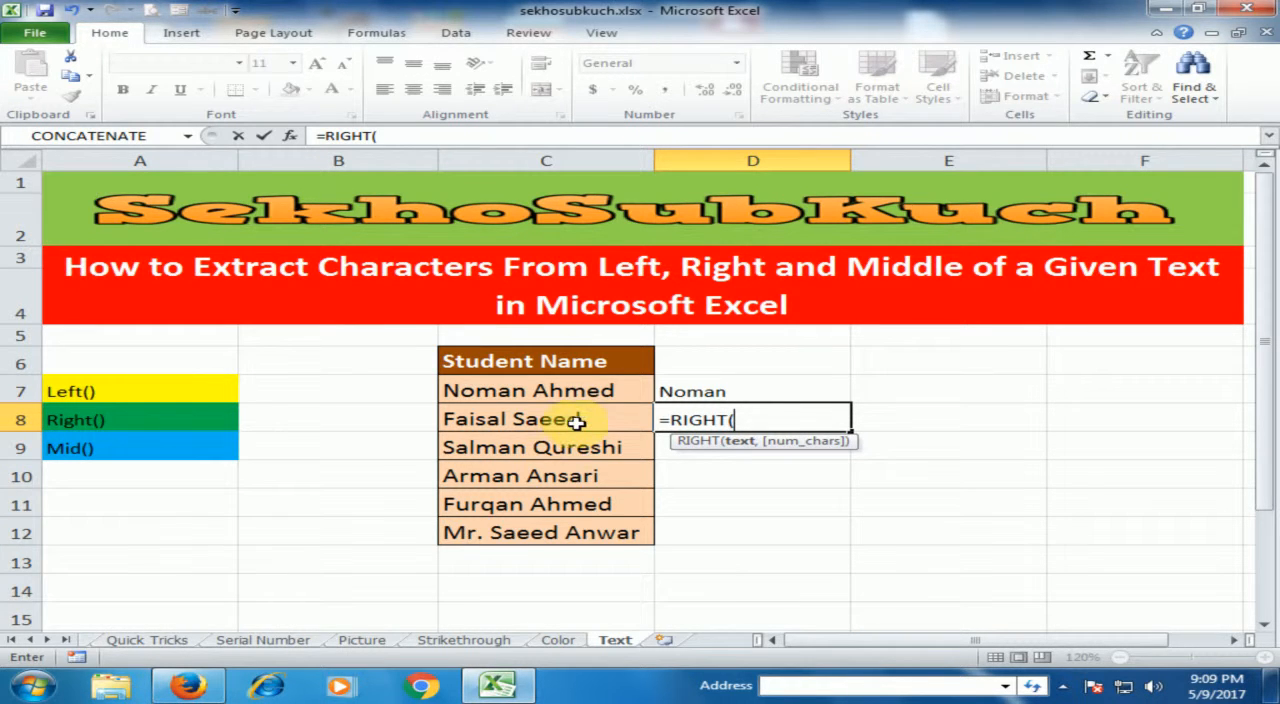
click(518, 428)
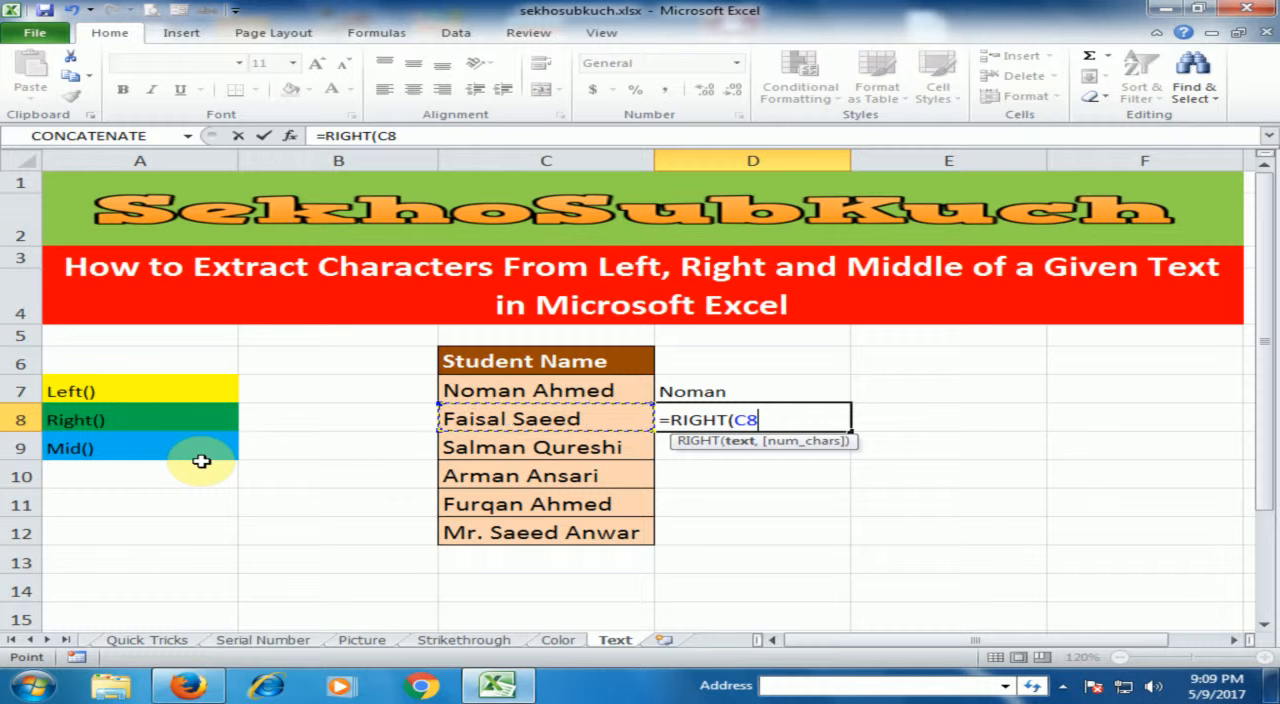
text(,5)
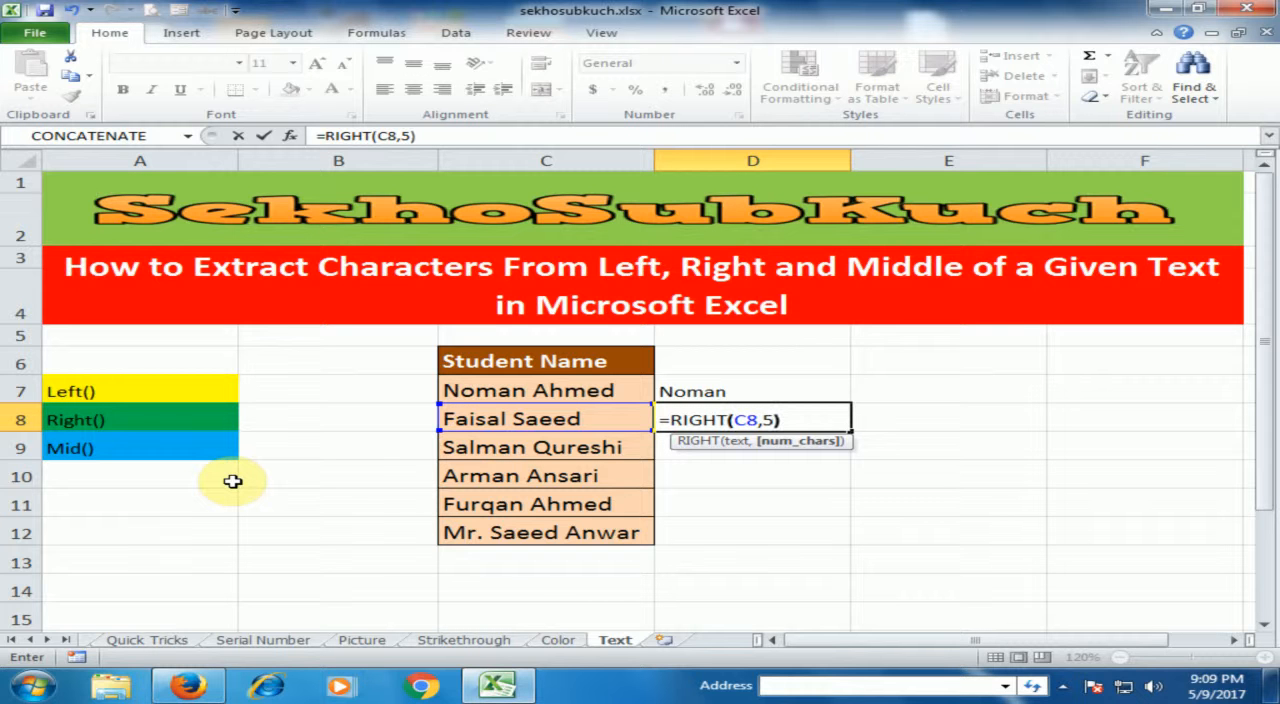
key(Return)
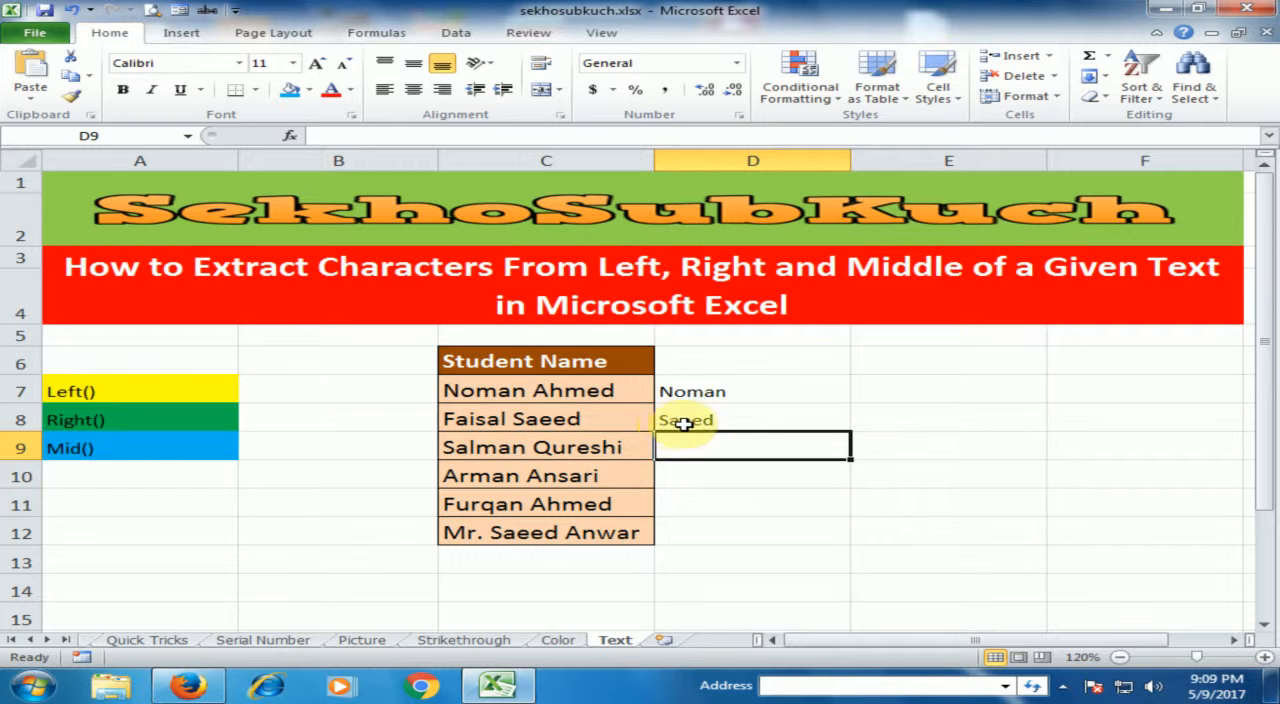
- Try filling the RIGHT formula from D8 down to D9, and clear the copied formula from D9
click(750, 420)
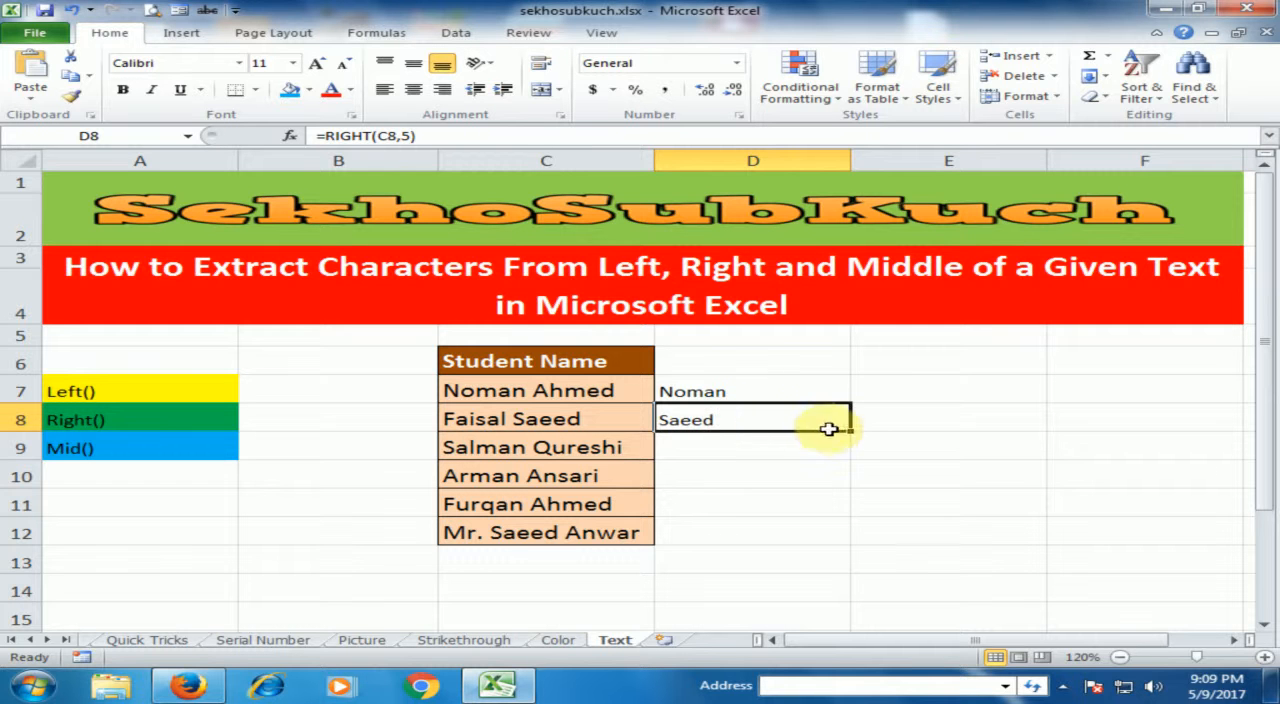
drag(851, 432, 850, 456)
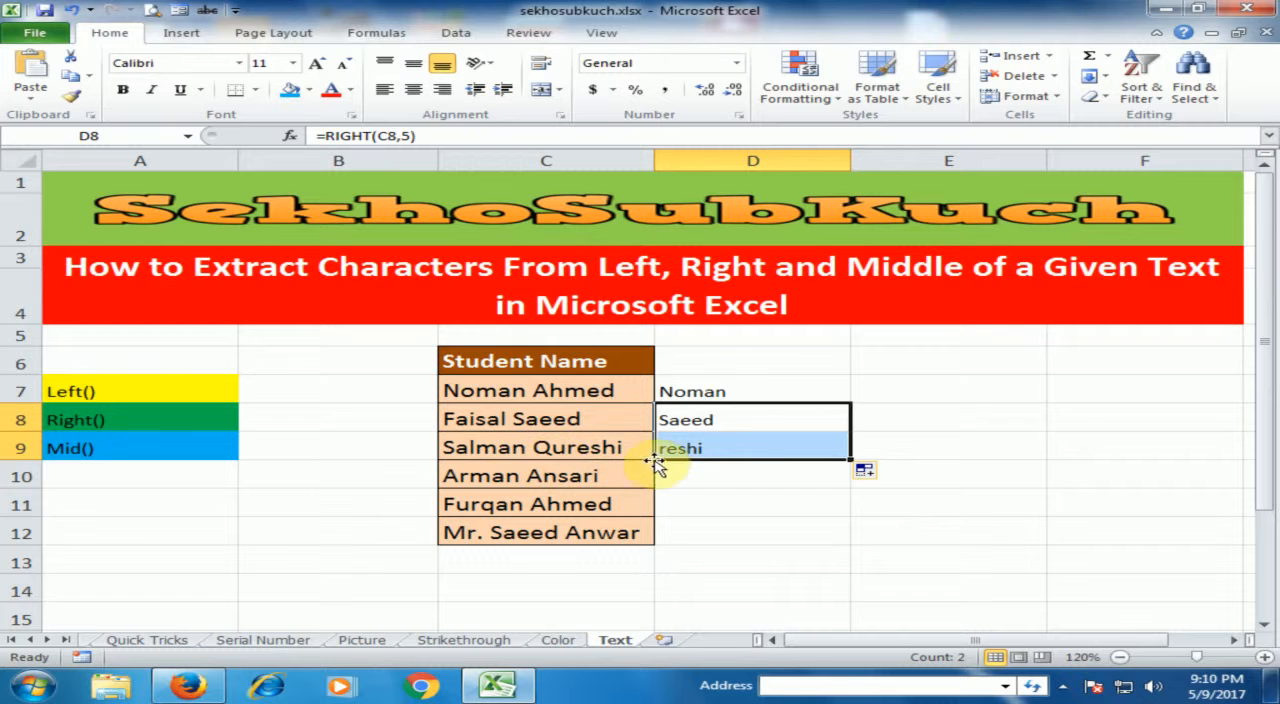
click(760, 472)
click(711, 455)
key(Delete)
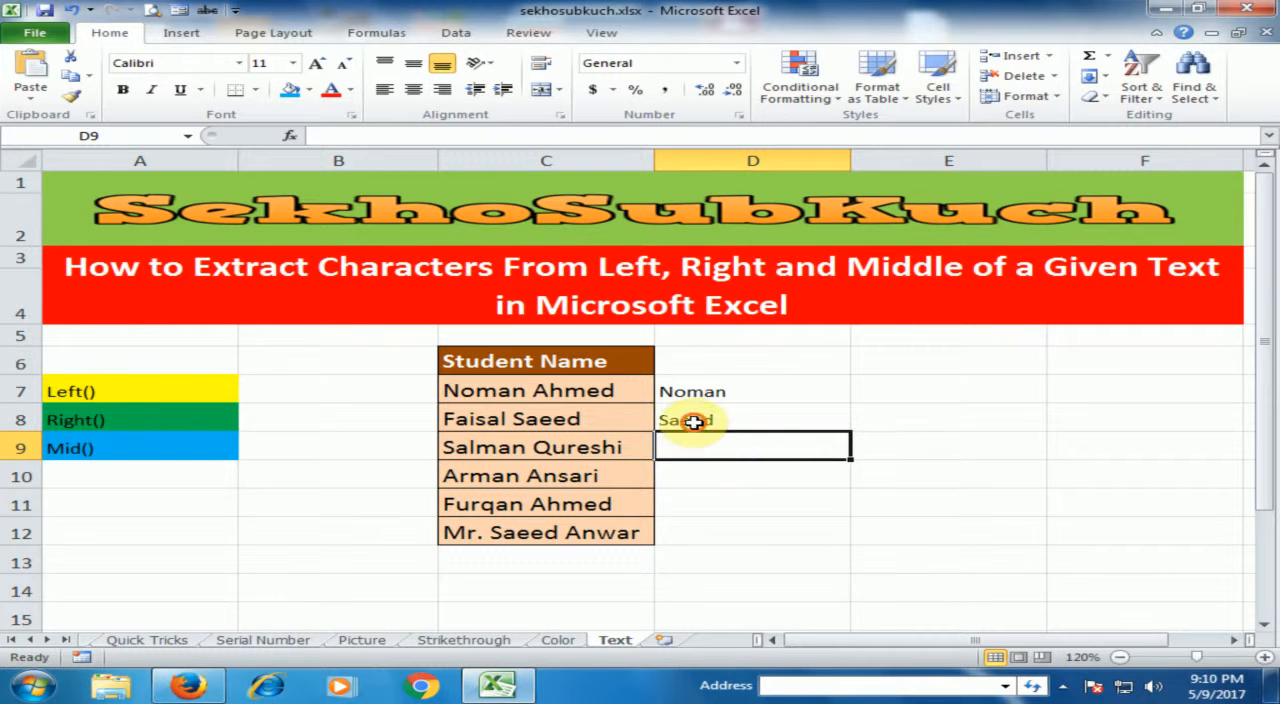
click(695, 422)
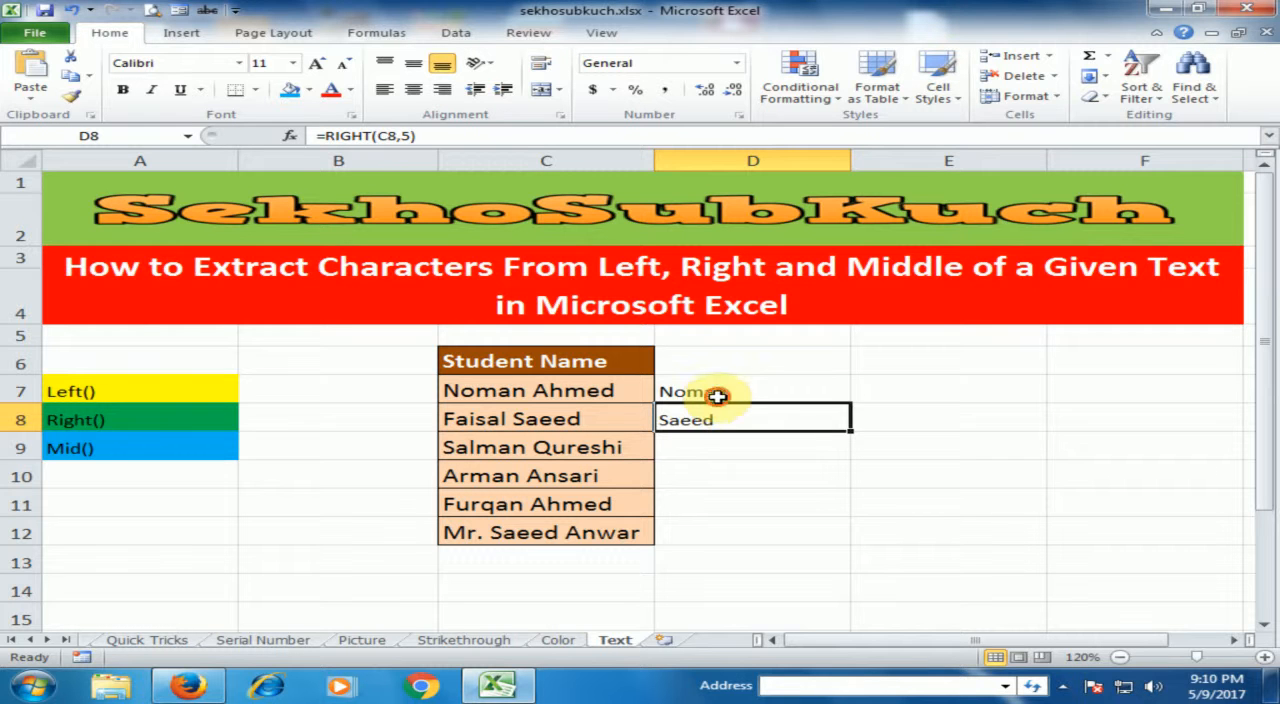
click(729, 397)
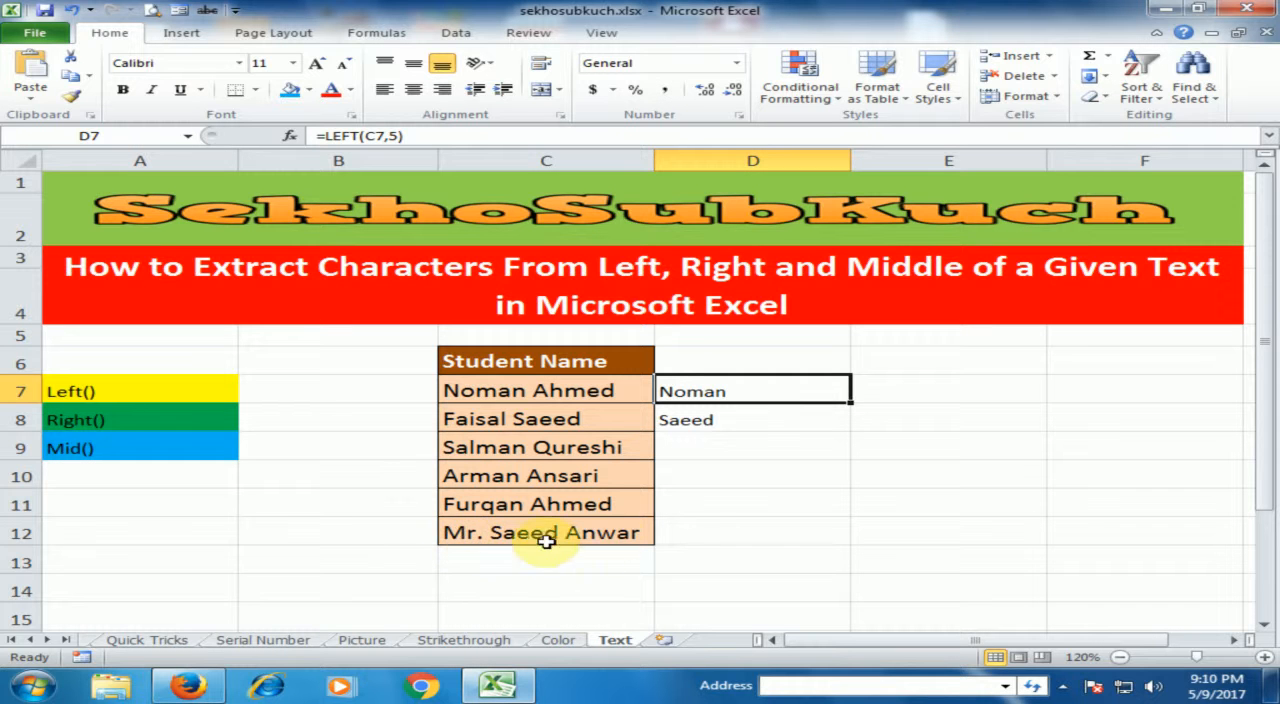
- Enter =MID(C12,5,11) in cell D12 to extract 11 characters of the name in C12, starting at the fifth
click(737, 534)
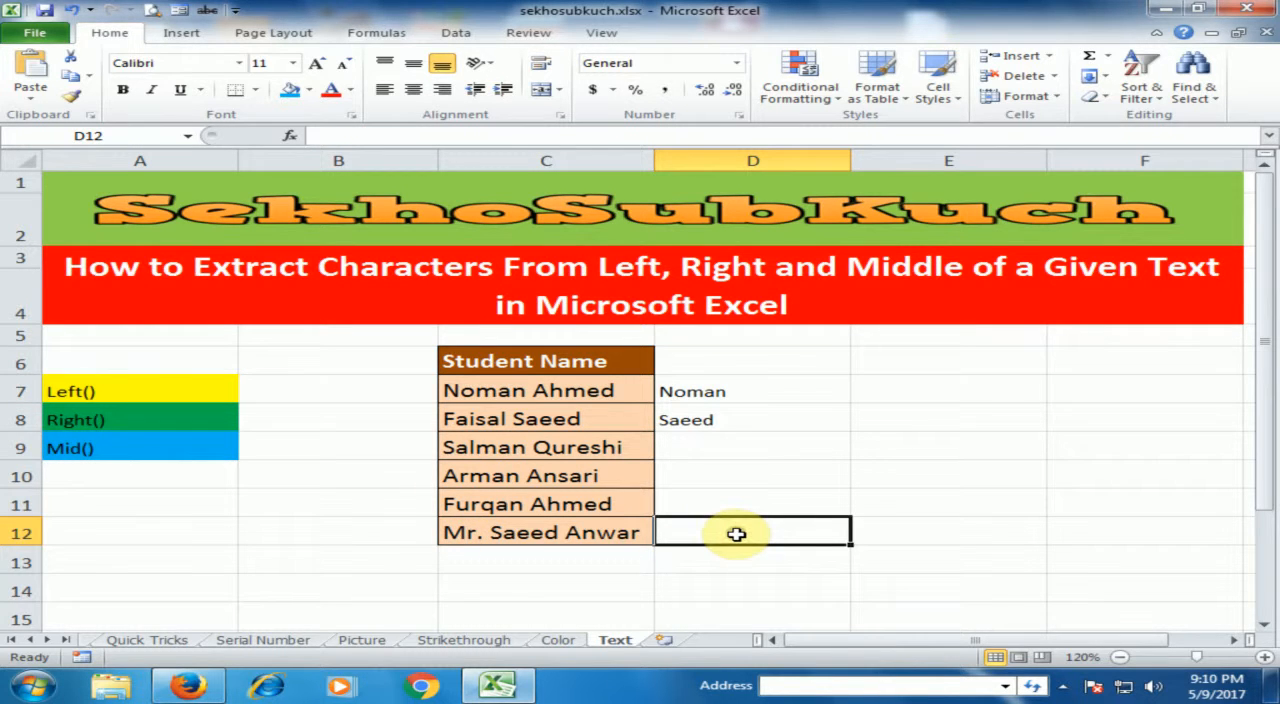
double_click(734, 532)
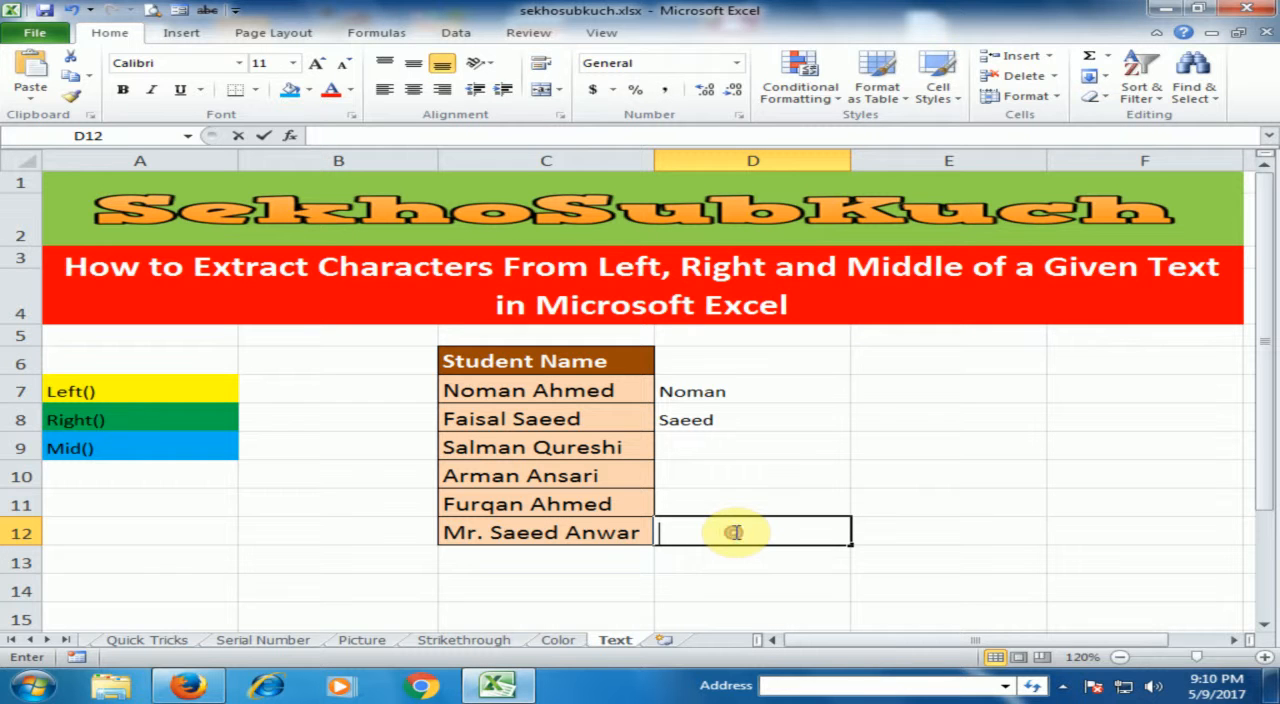
text(=)
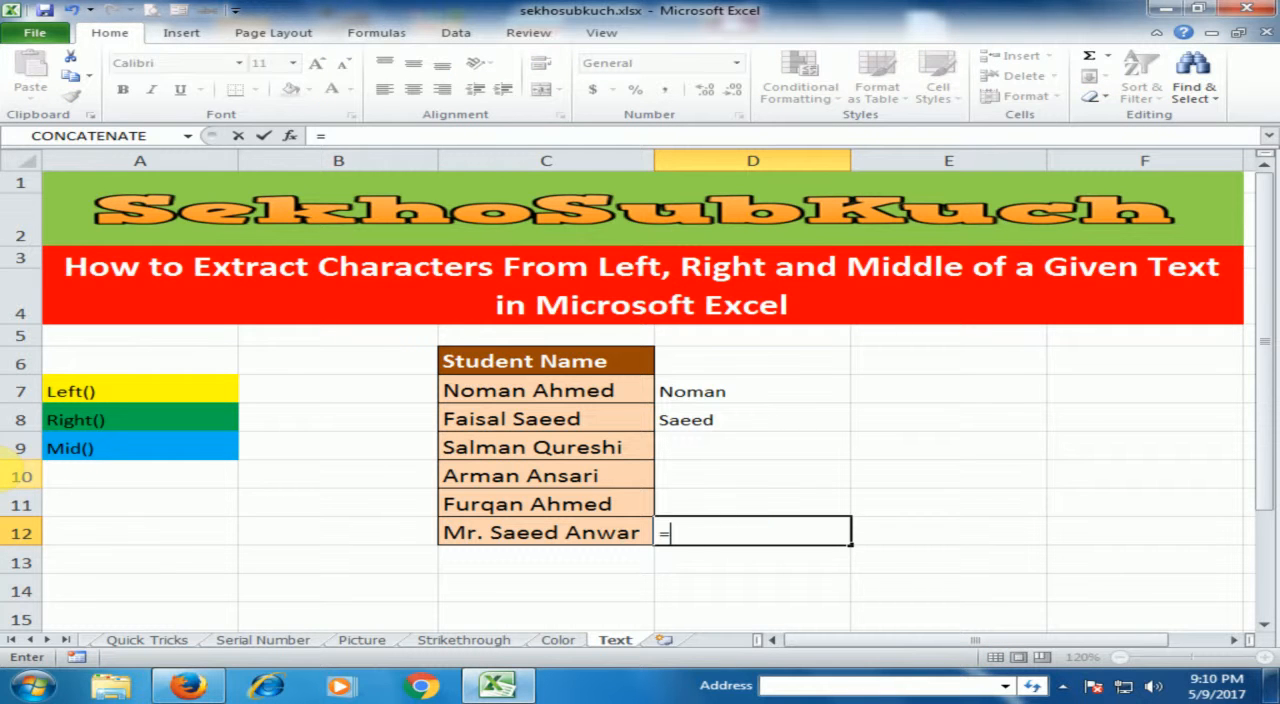
text(o)
key(BackSpace)
text(mid)
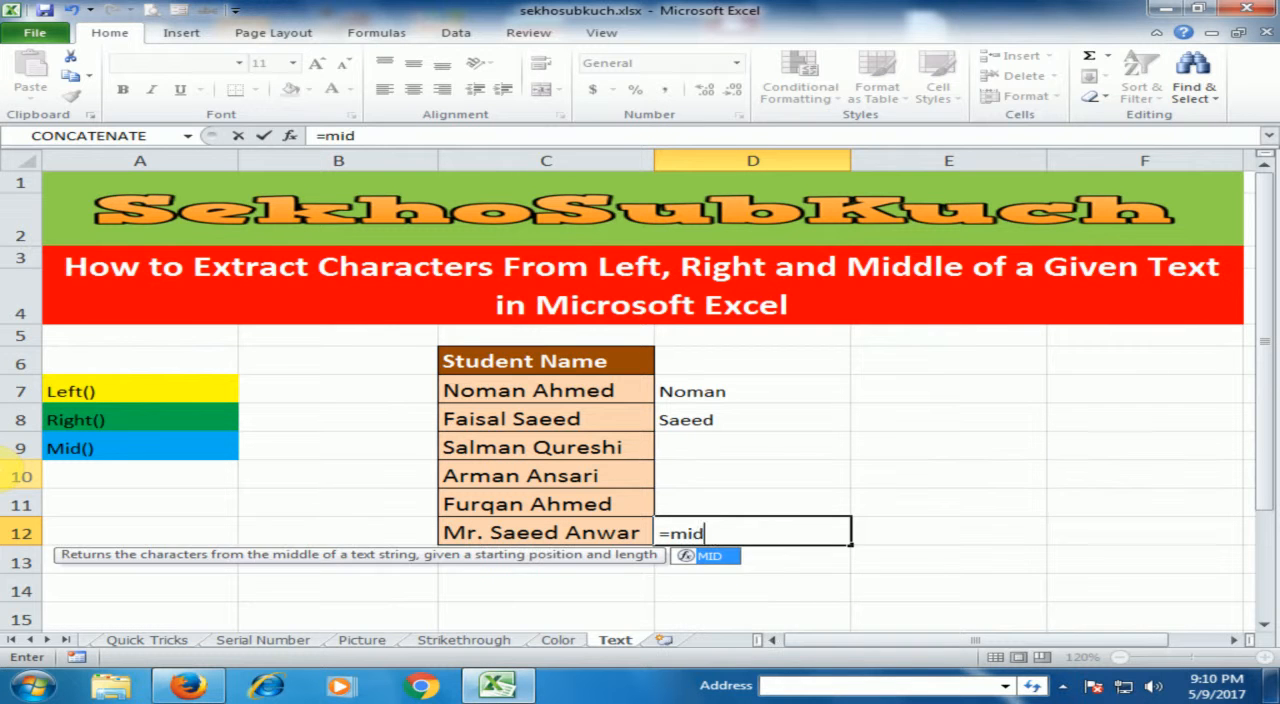
key(Tab)
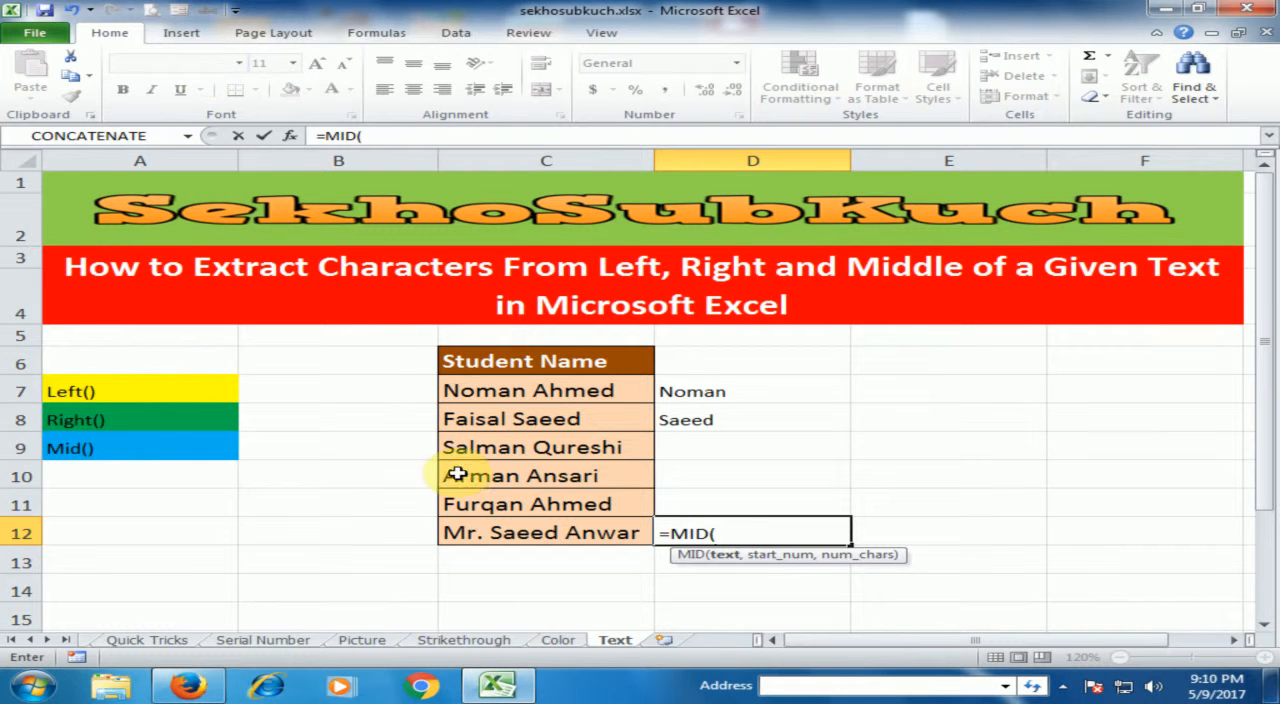
click(523, 532)
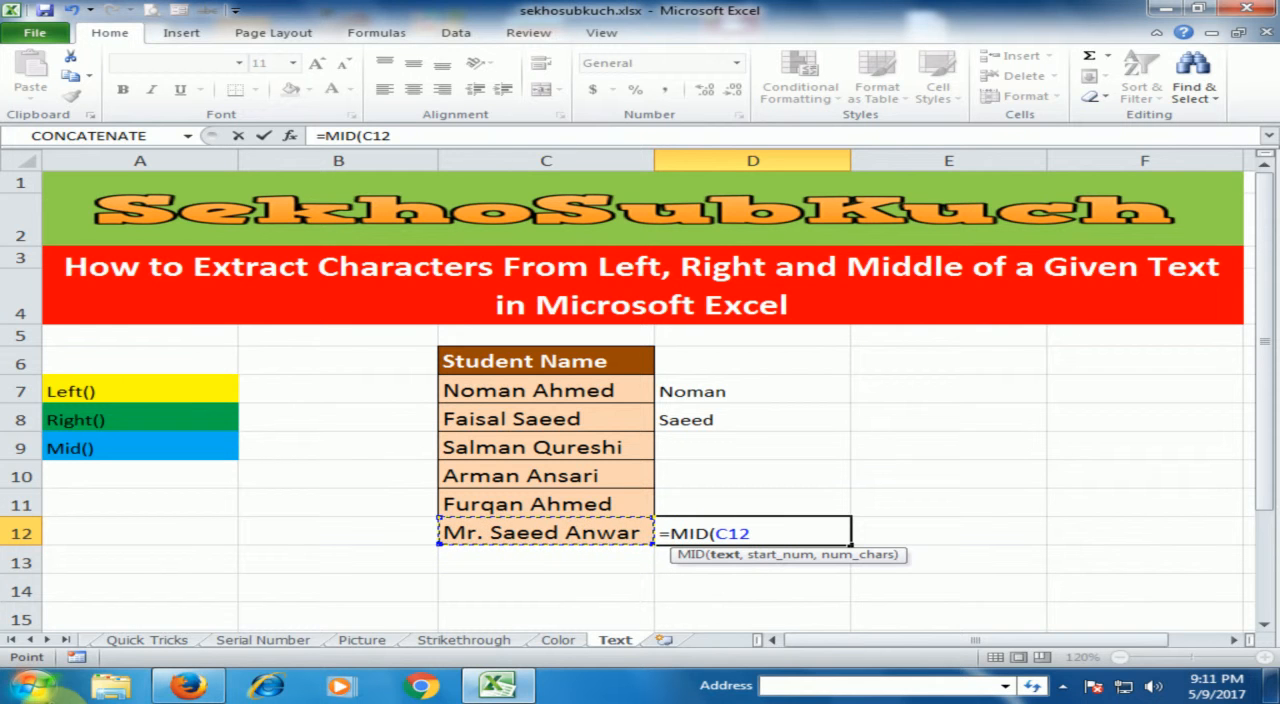
text(,)
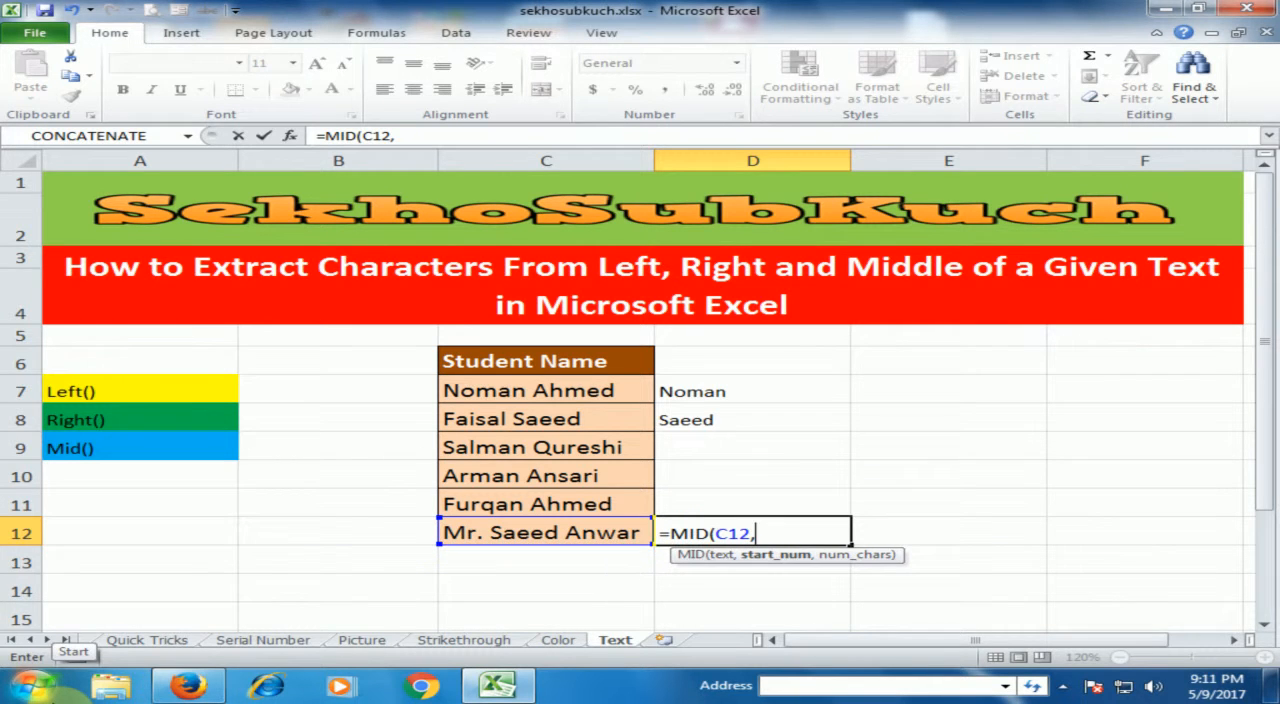
text(5,11)
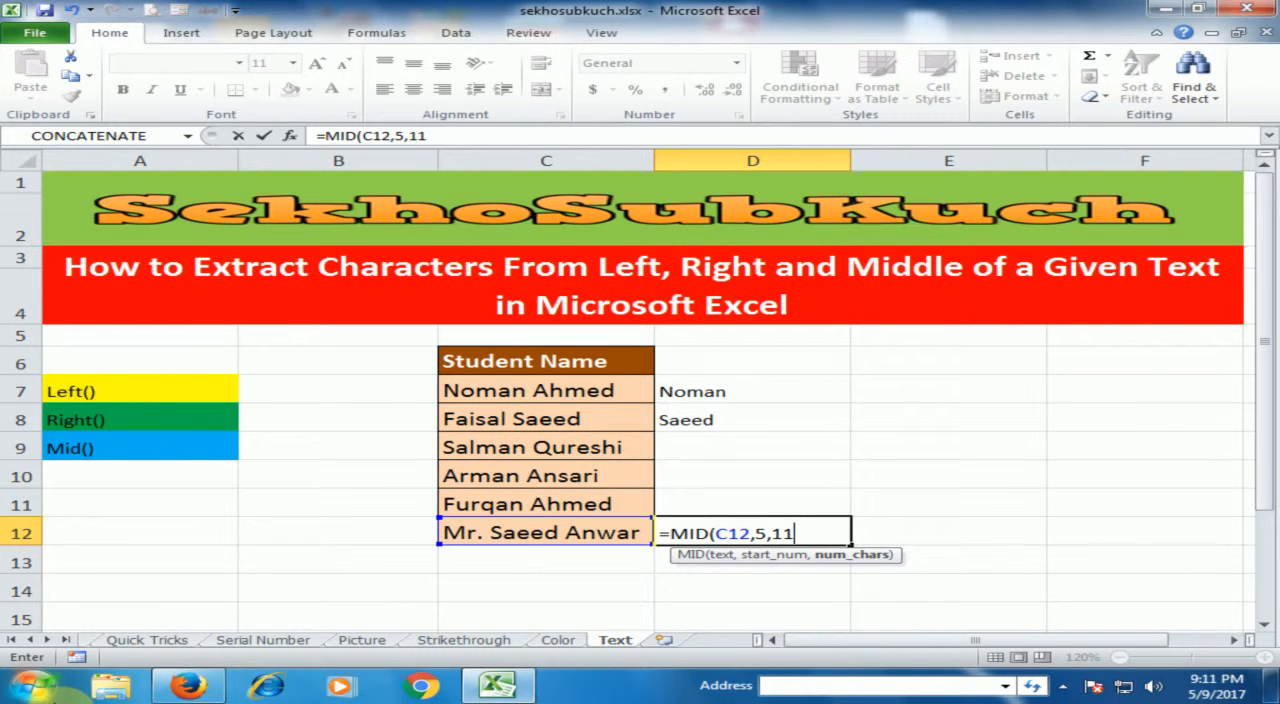
key(Return)
click(793, 528)
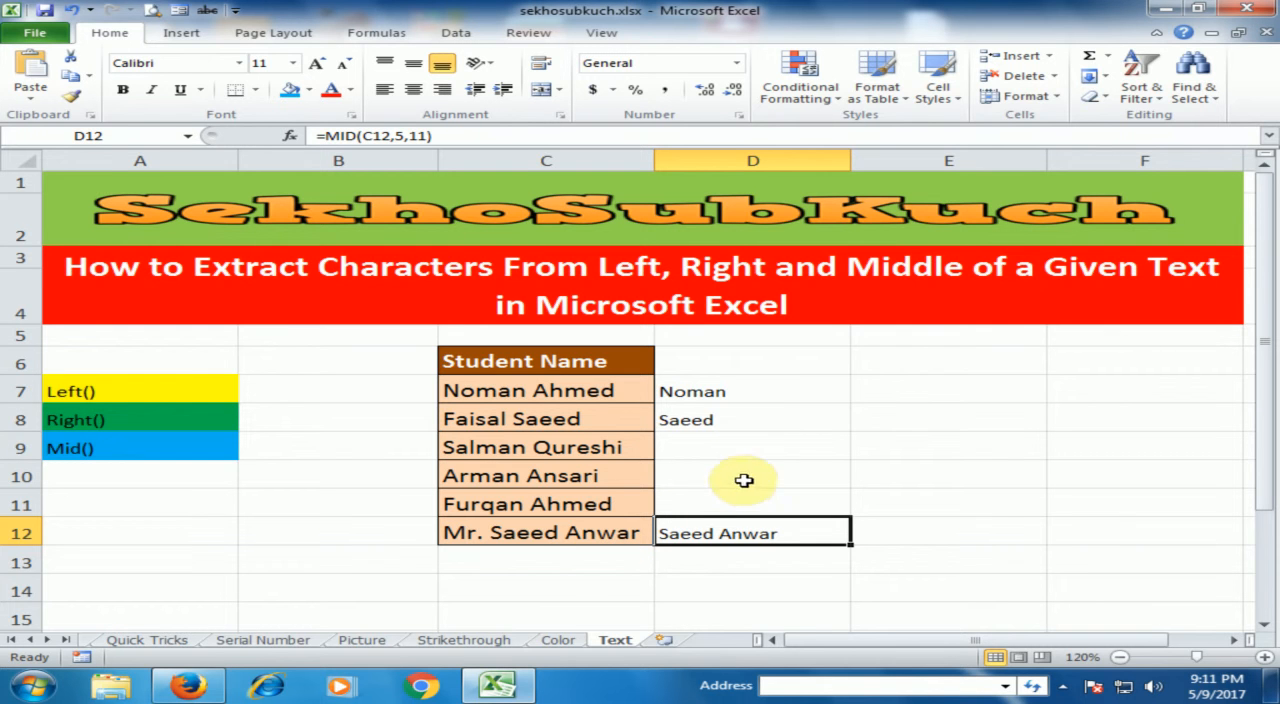
click(765, 390)
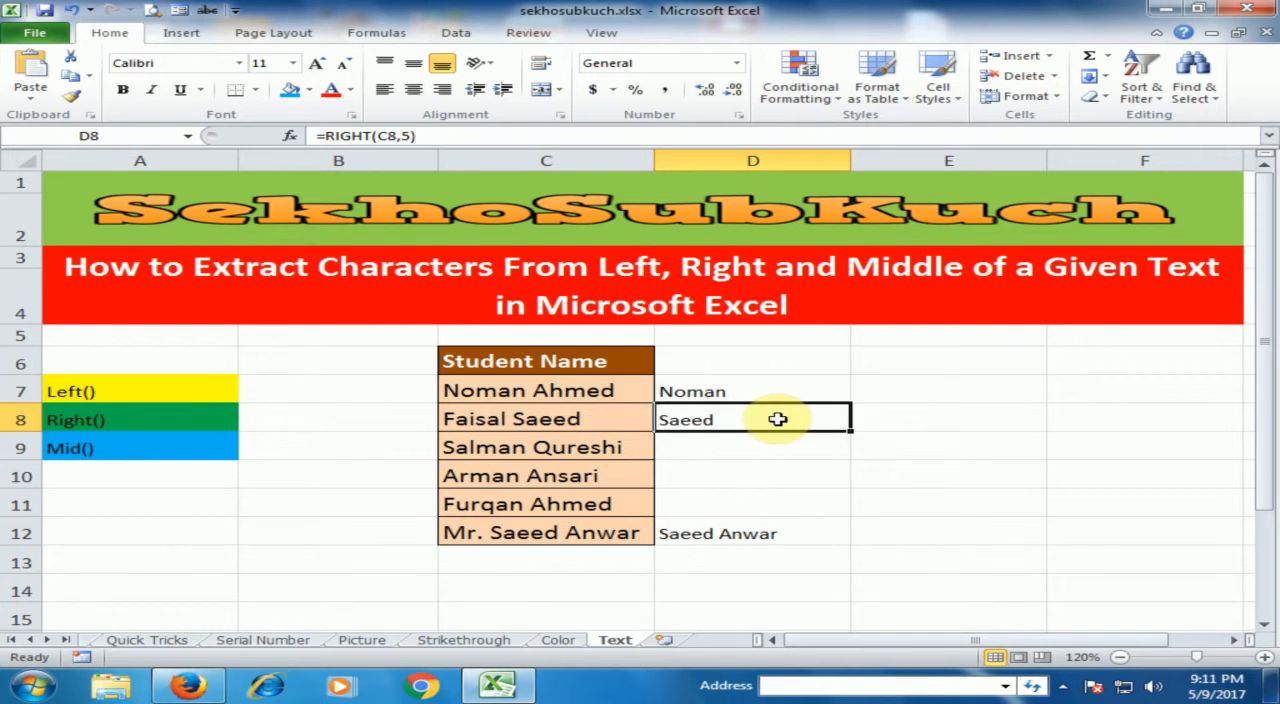
click(768, 530)
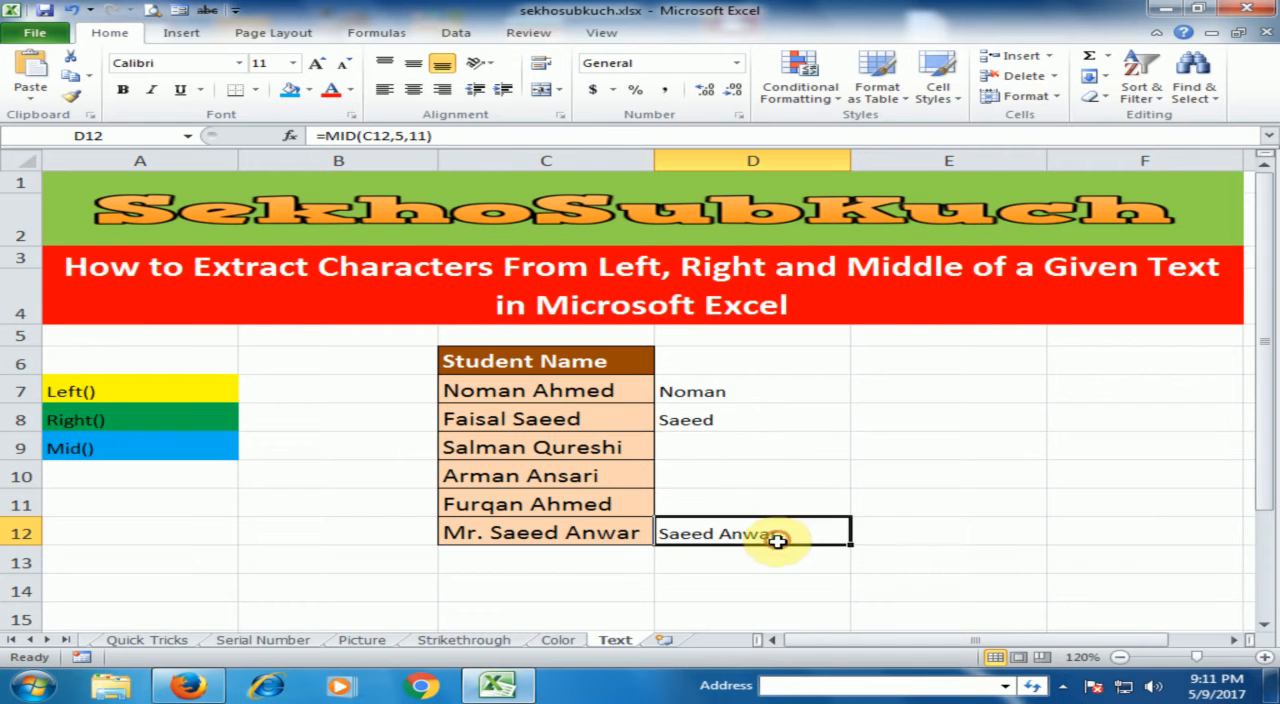
click(796, 478)
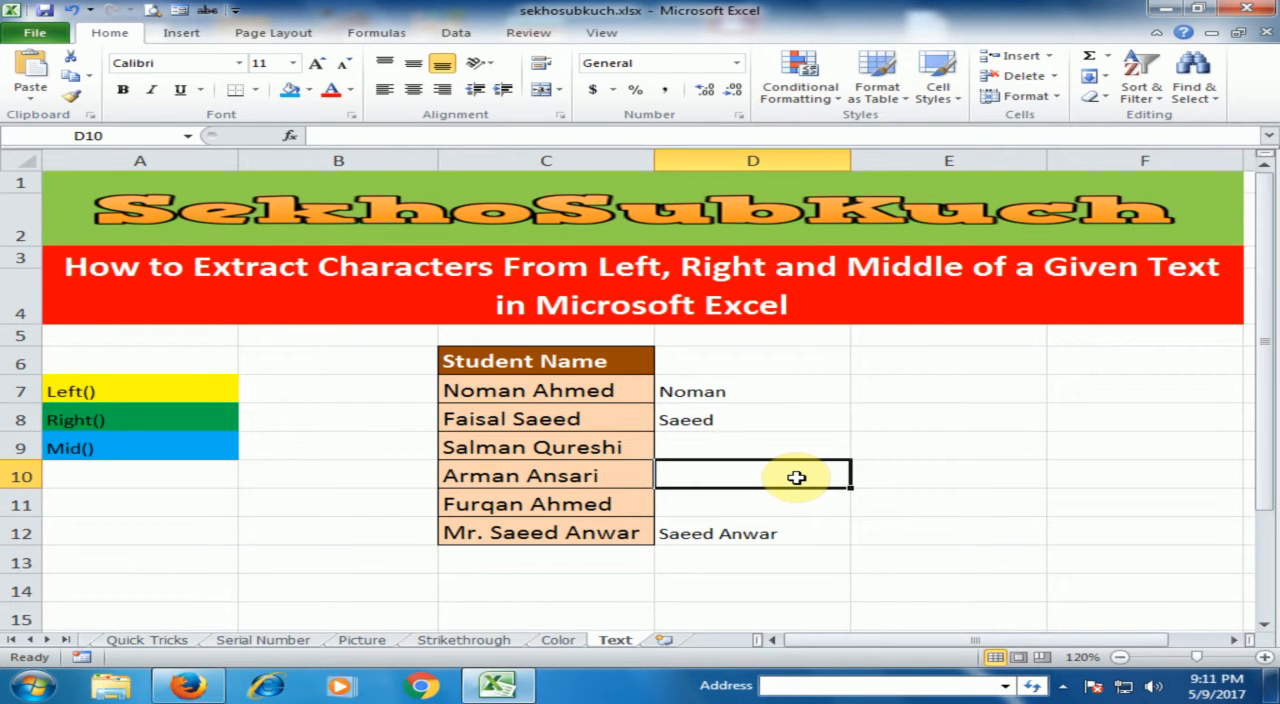